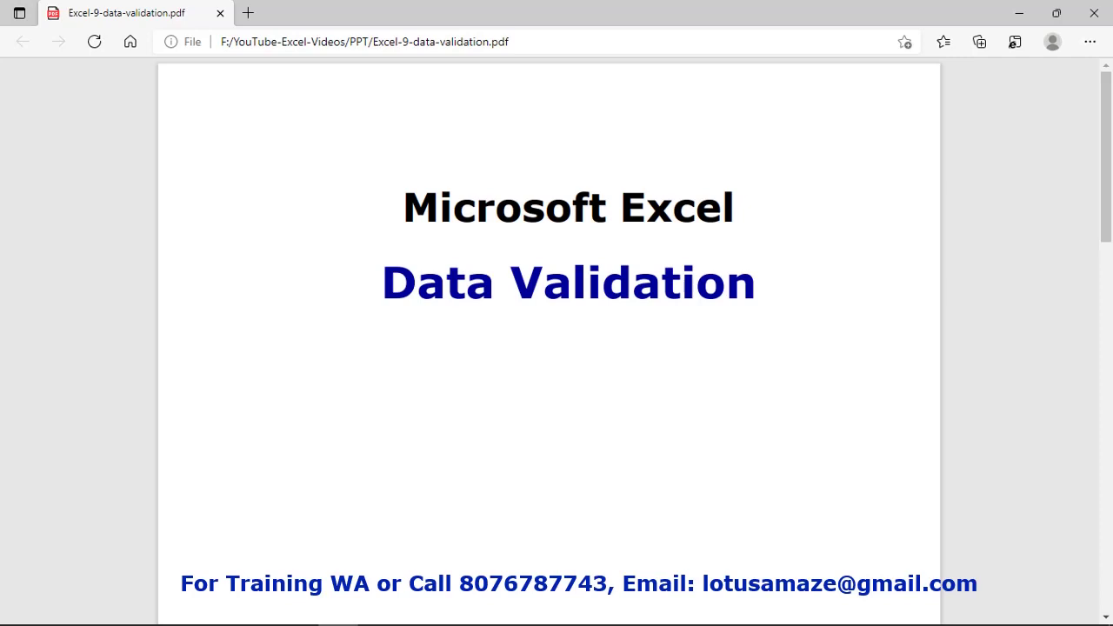
# Move the PDF to the 'Data validation options' page listing types from Any Value to Custom.
pyautogui.press('pagedown')
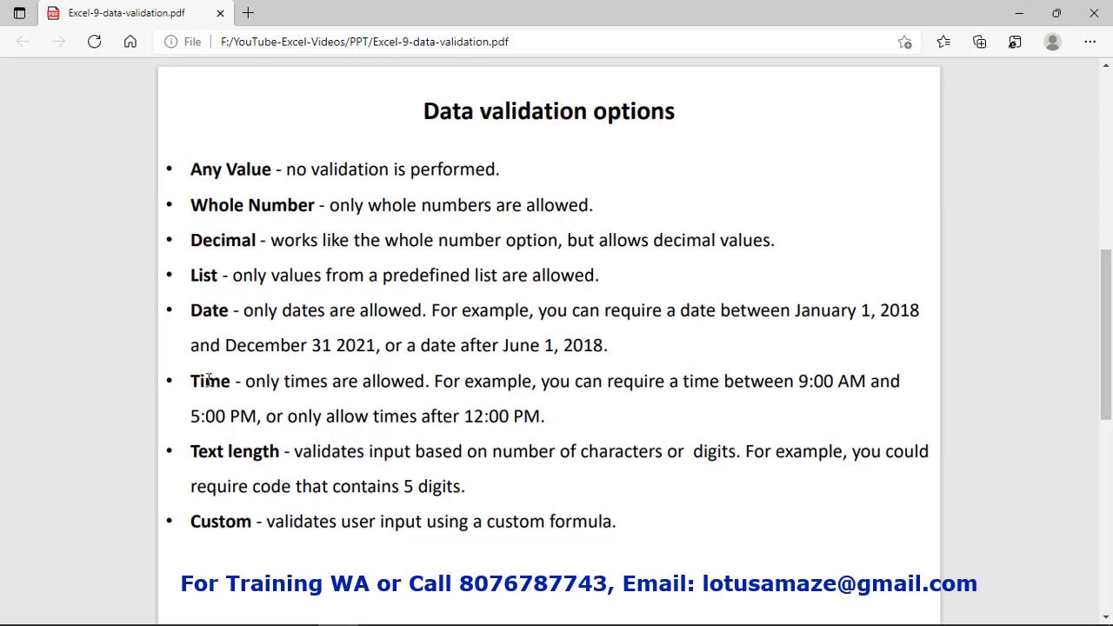
# Highlight the words 'Text length' in the PDF, then clear the selection.
pyautogui.moveTo(279, 451); pyautogui.dragTo(169, 457)
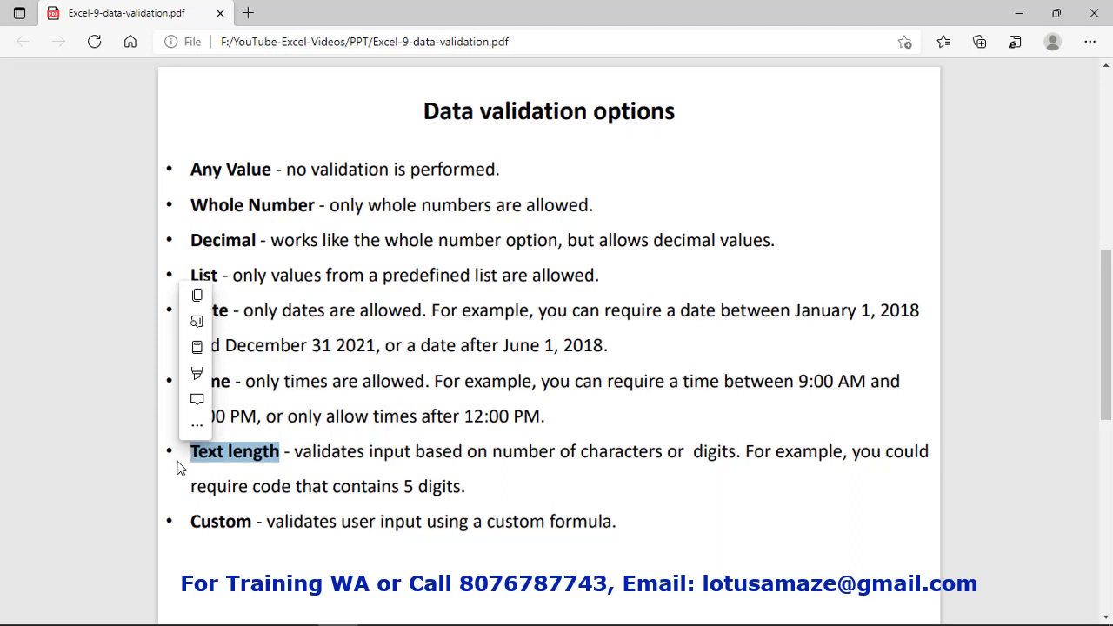
pyautogui.click(220, 522)
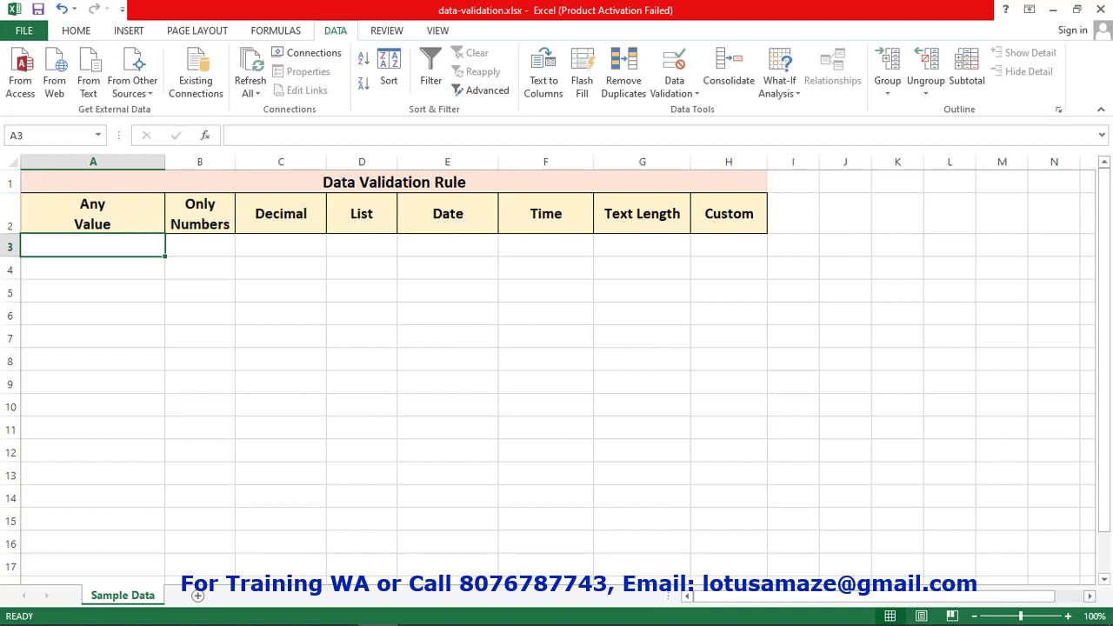
# Enter the sample text 'lotus-123-amaze' in cell A3 and reselect A3 for validation.
pyautogui.click(105, 223)
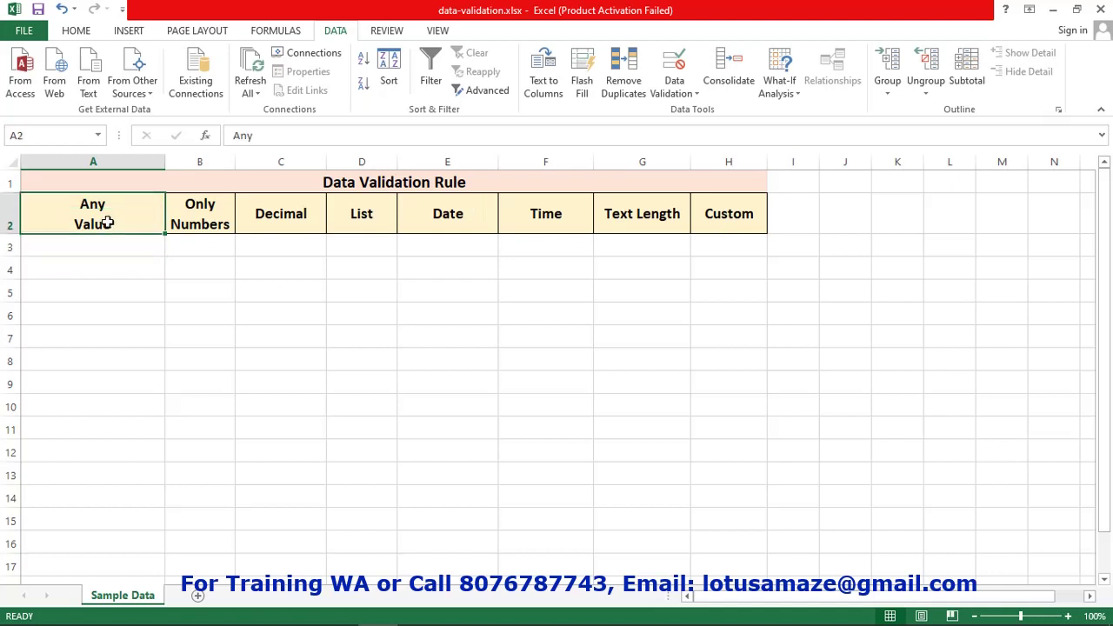
pyautogui.click(110, 245)
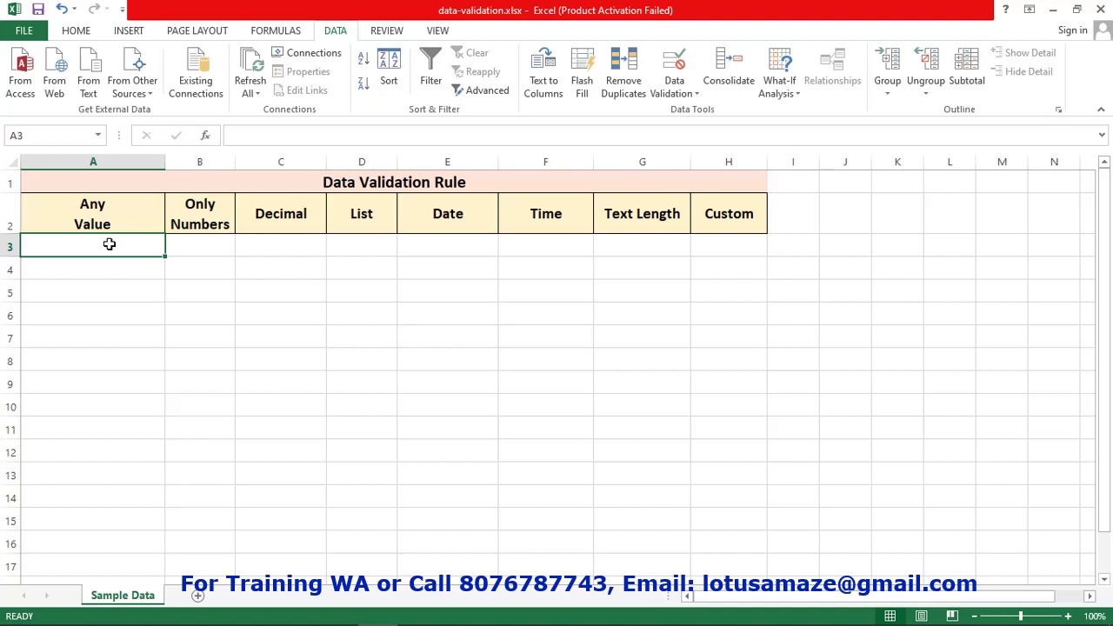
pyautogui.write('lot')
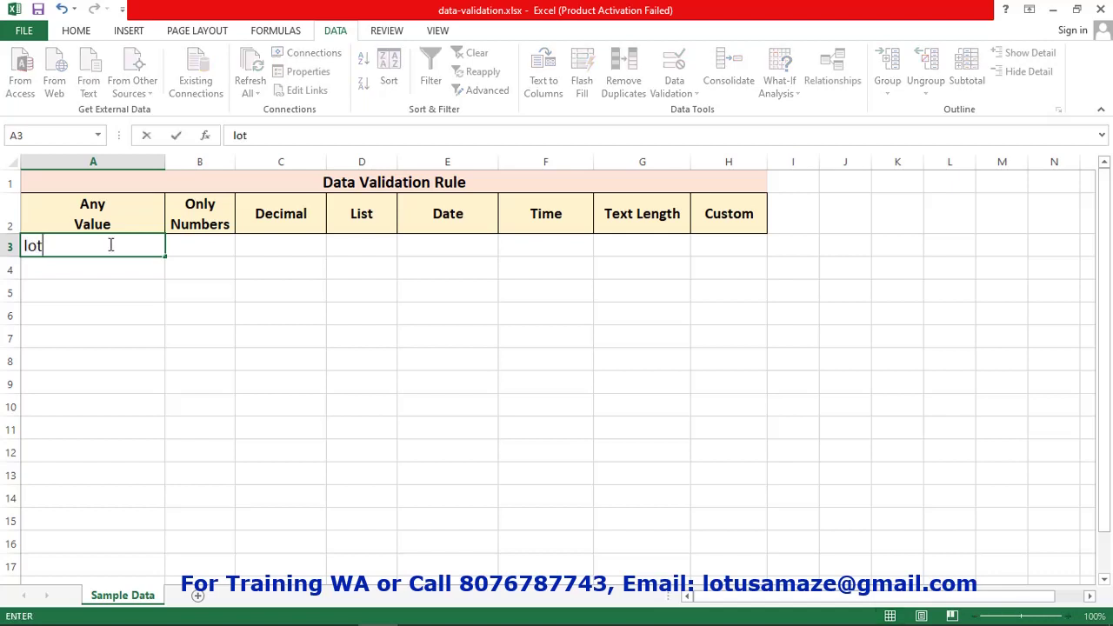
pyautogui.write('us-123-')
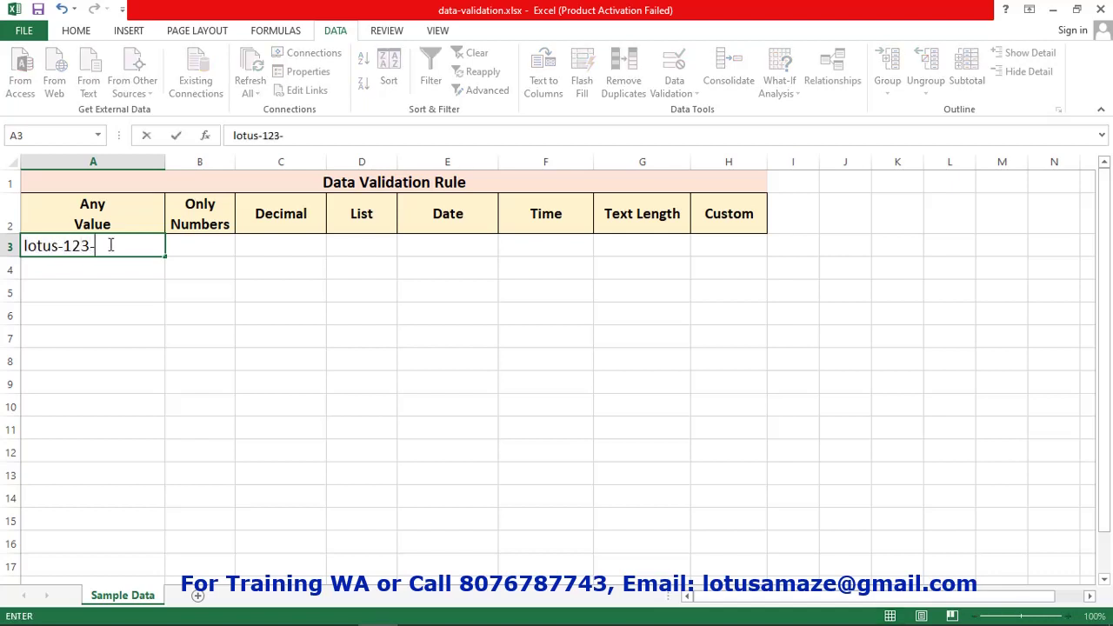
pyautogui.write('amaze')
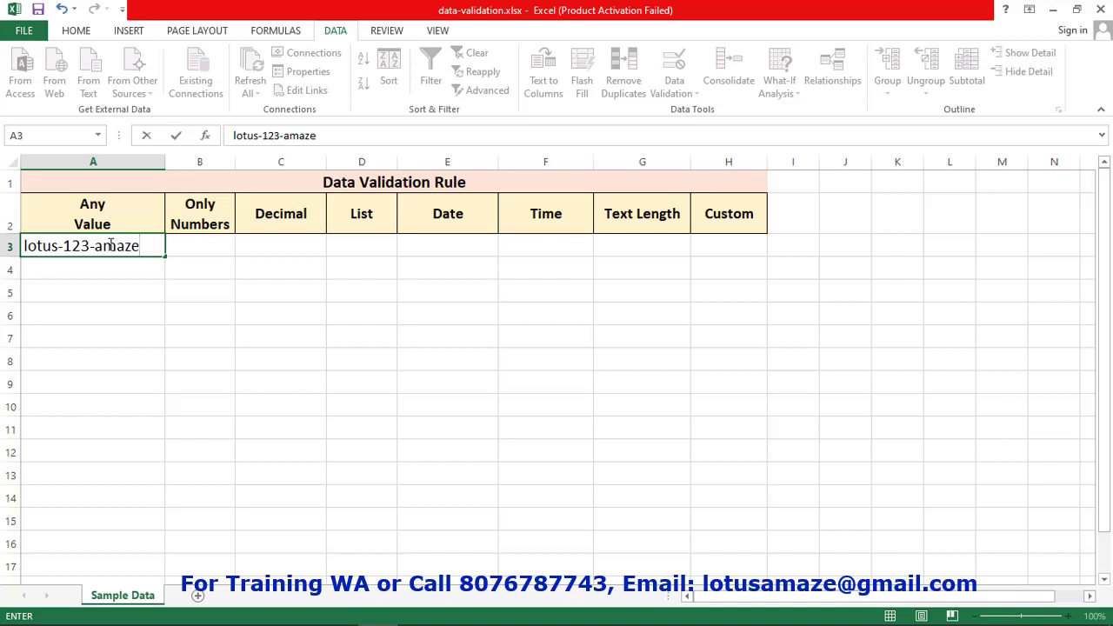
pyautogui.click(221, 288)
pyautogui.click(124, 248)
pyautogui.click(674, 87)
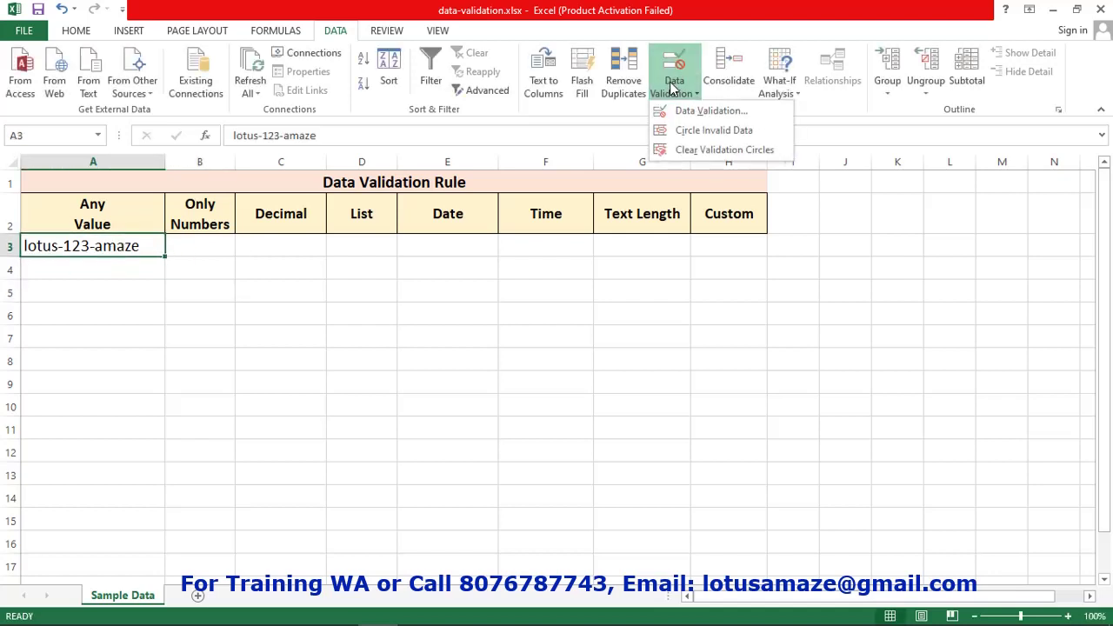
# Bring up A3's Data Validation dialog with Any value allowed, showing the Input Message page.
pyautogui.click(708, 110)
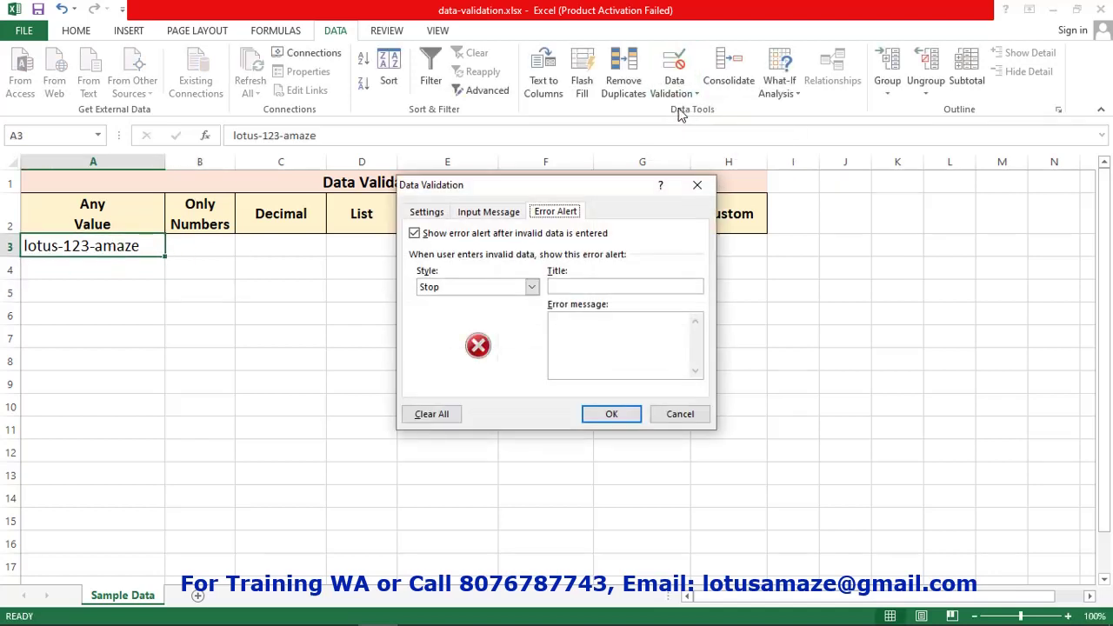
pyautogui.click(439, 212)
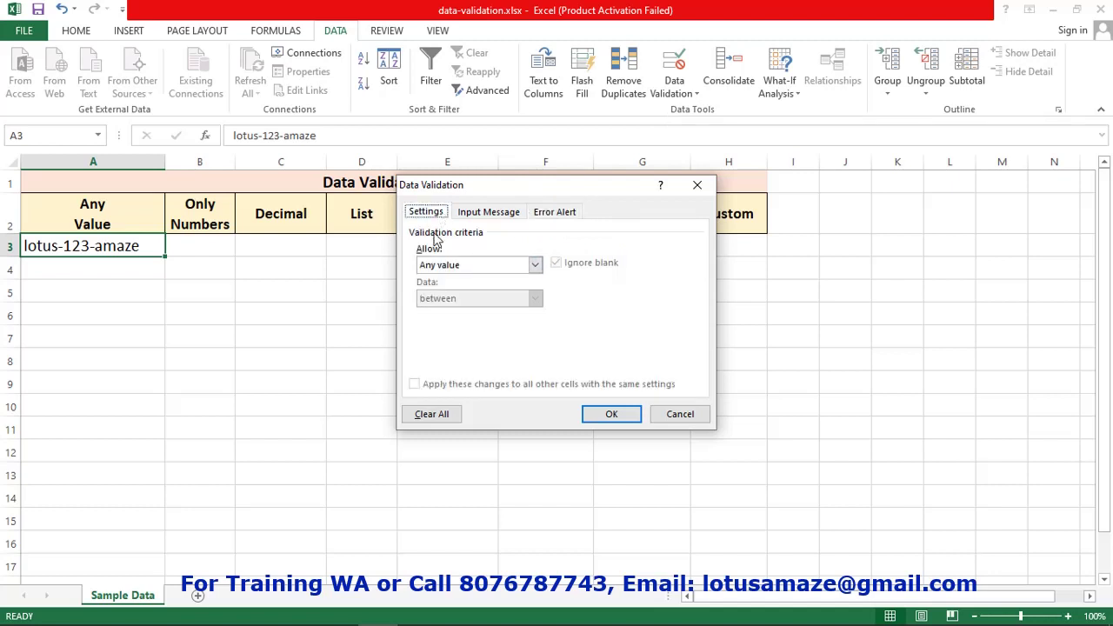
pyautogui.click(448, 268)
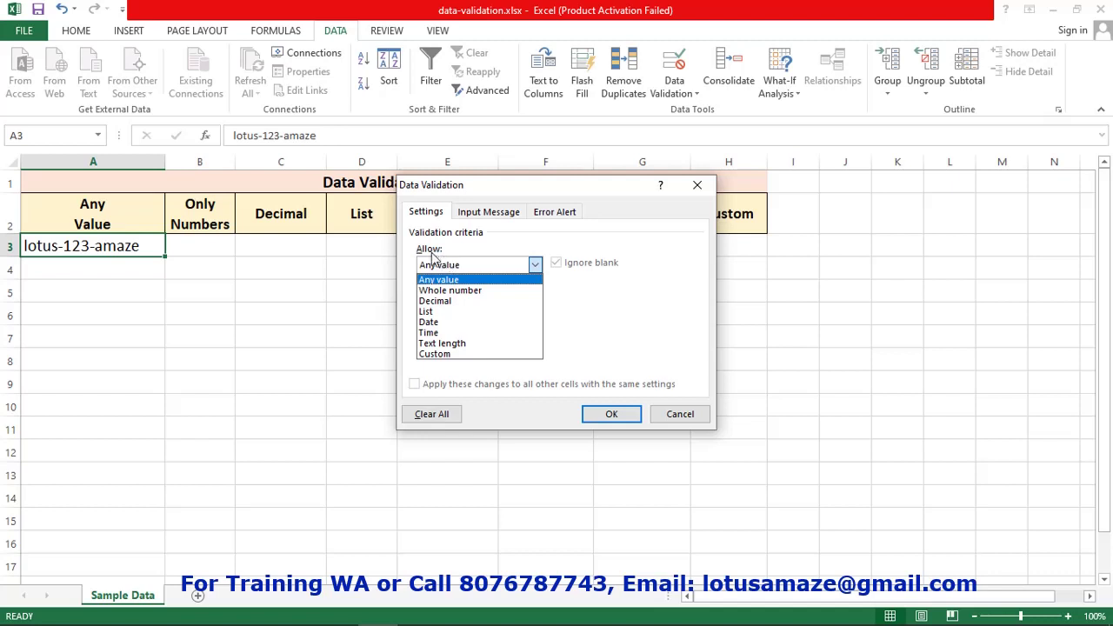
pyautogui.click(496, 219)
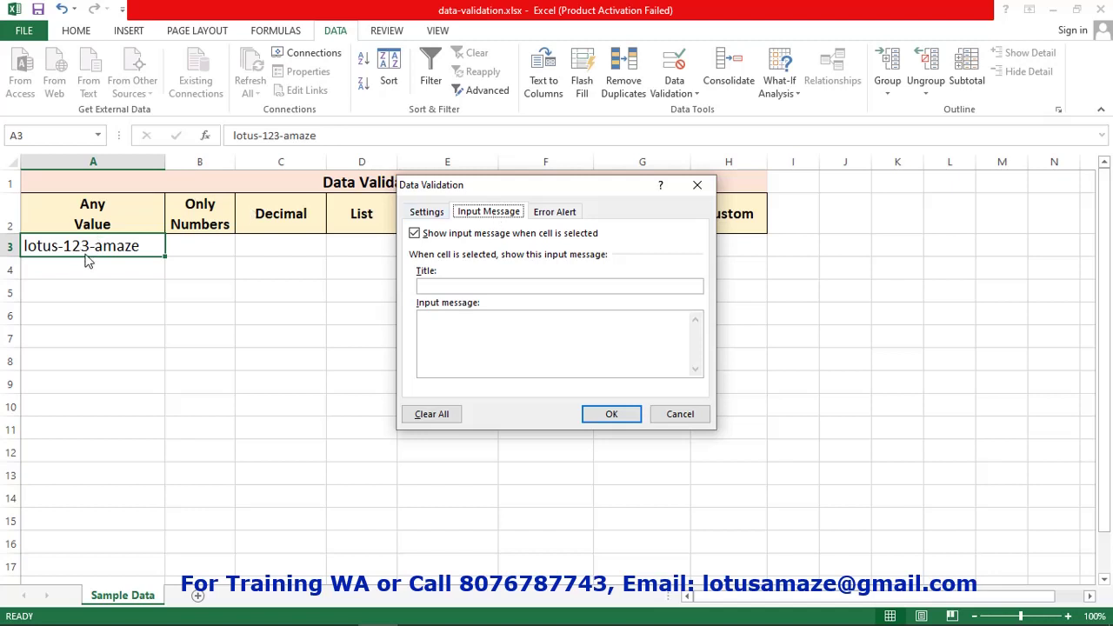
# Give A3 an input message titled 'Any Value' reading 'You can enter any value in this bix'.
pyautogui.click(484, 289)
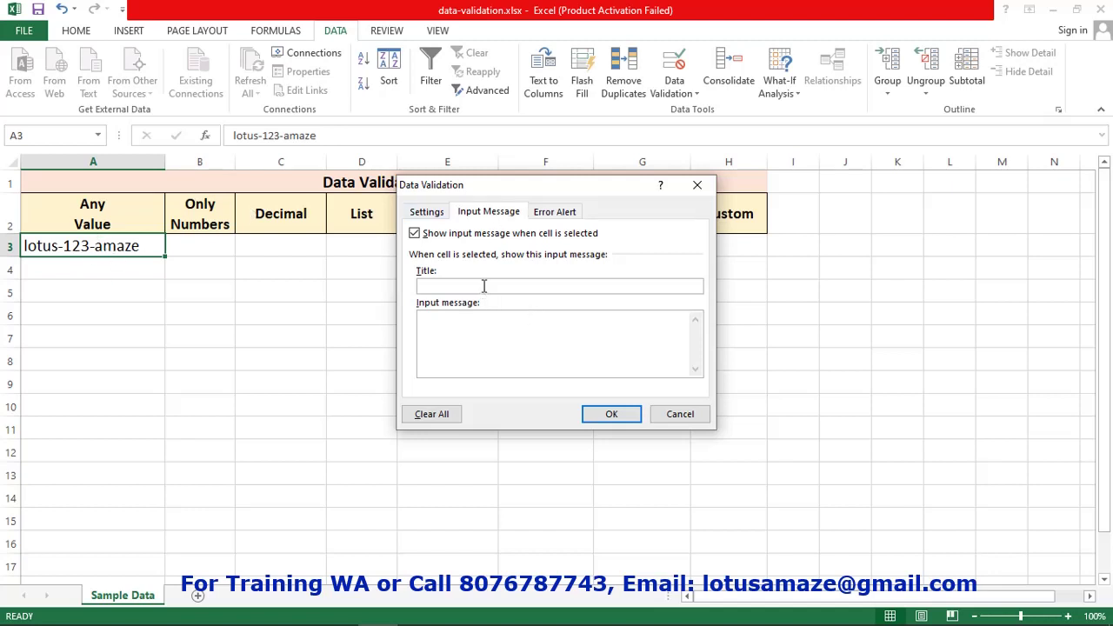
pyautogui.write('Any Value')
pyautogui.click(512, 333)
pyautogui.write('You can enter an')
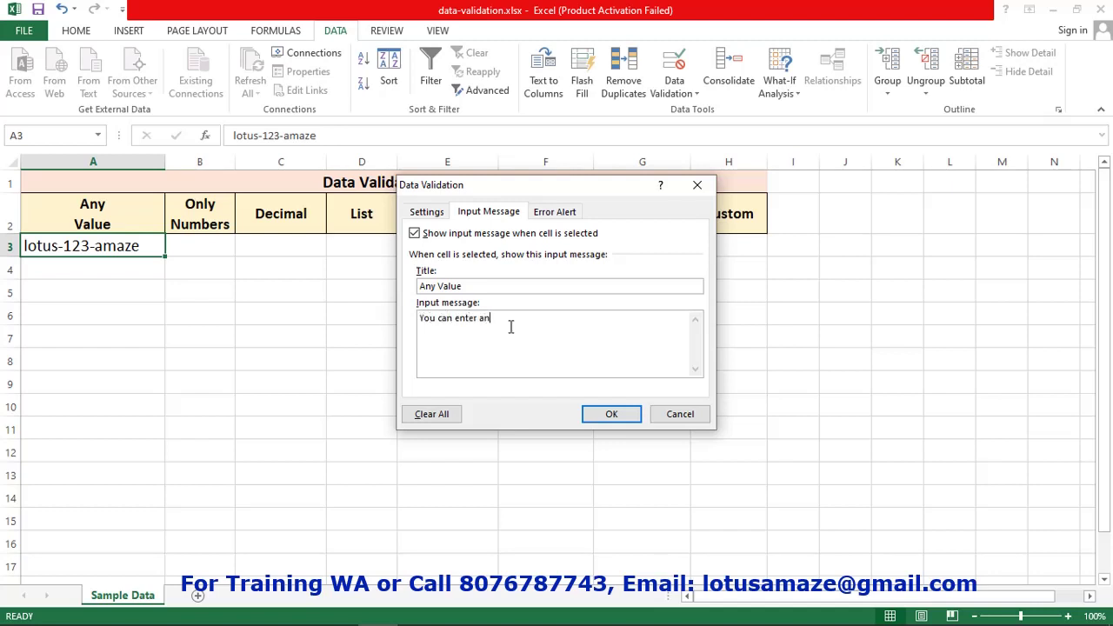
pyautogui.write('y value in thid s bix')
pyautogui.click(551, 317)
pyautogui.press('BackSpace')
pyautogui.click(611, 415)
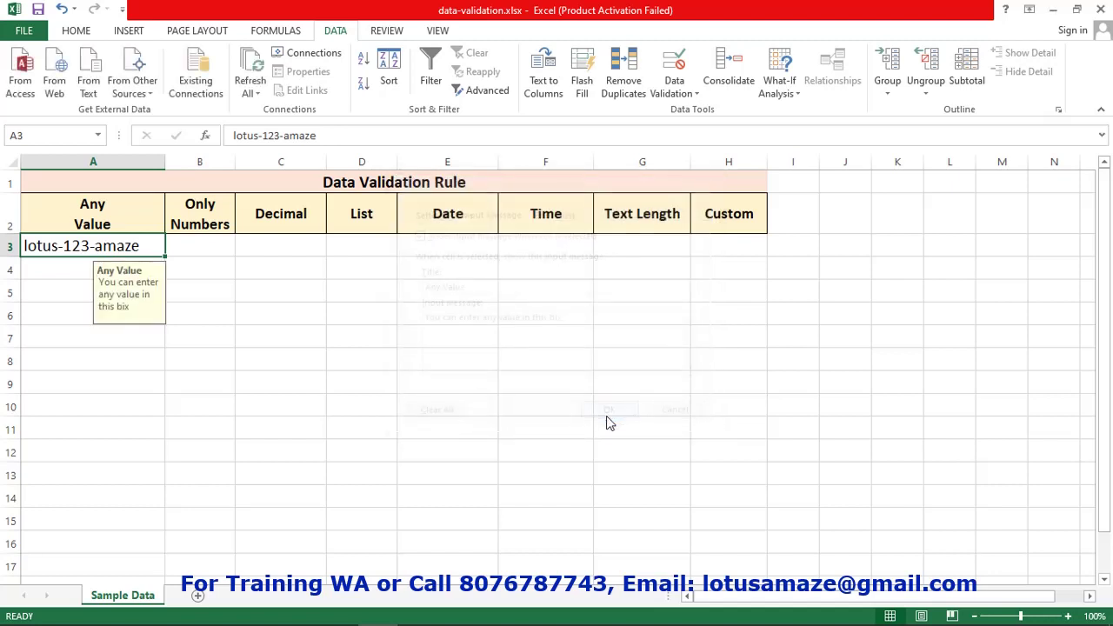
pyautogui.click(202, 254)
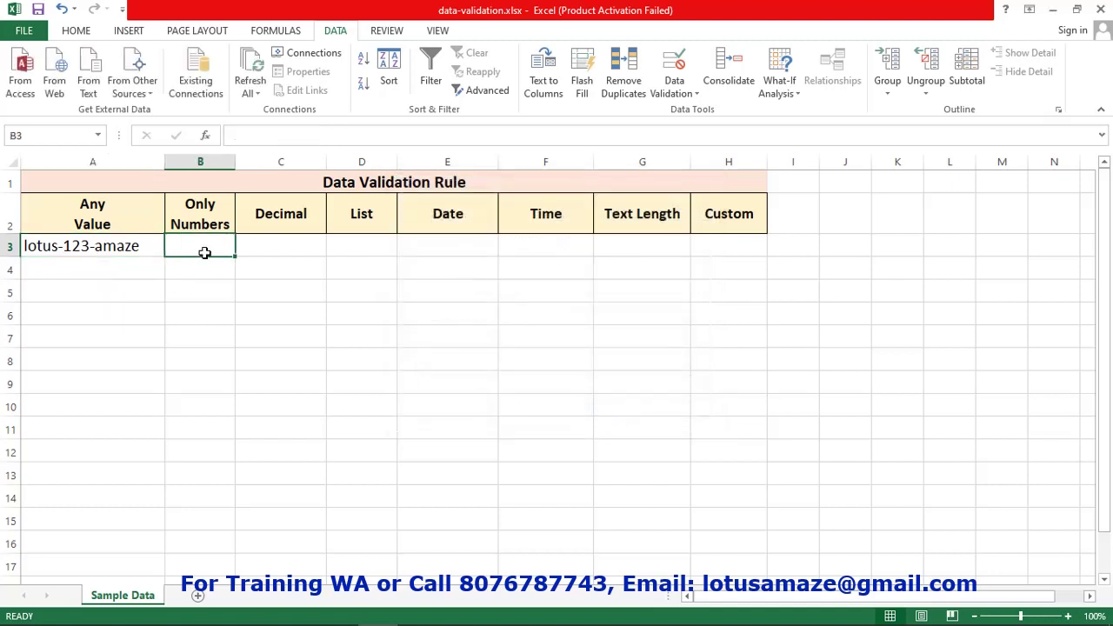
pyautogui.click(127, 246)
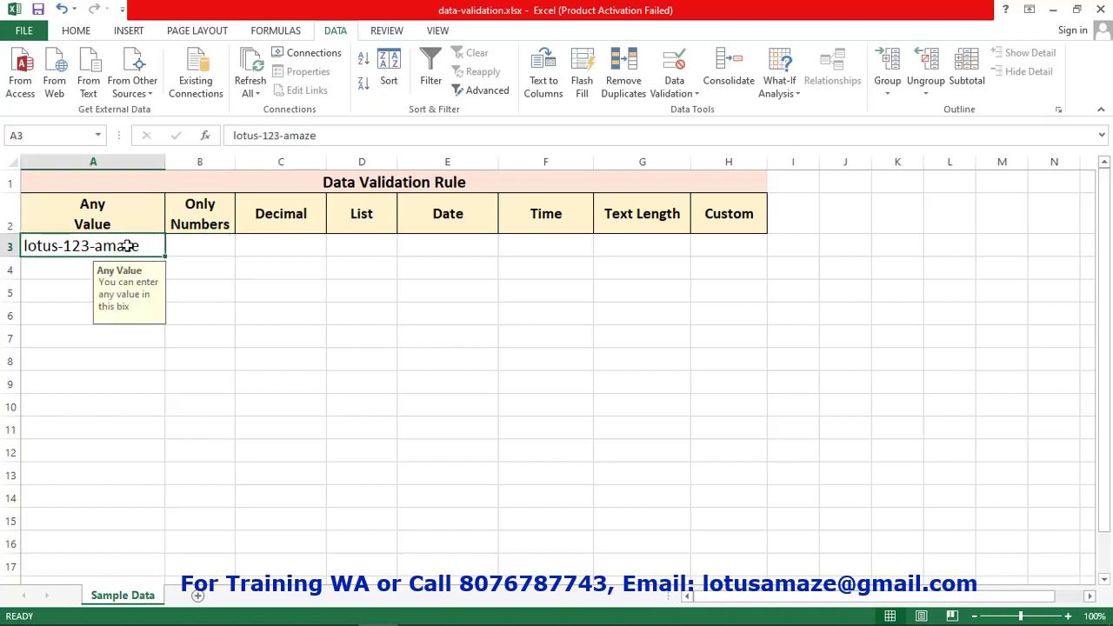
pyautogui.click(197, 246)
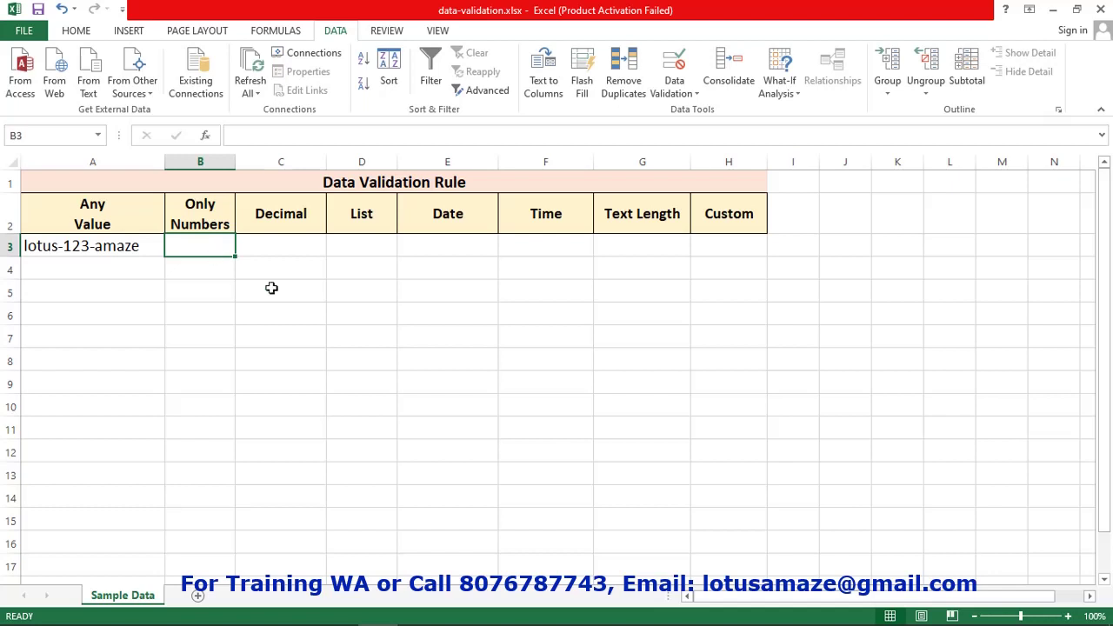
# Start a validation rule for B3 that allows only whole numbers.
pyautogui.click(677, 102)
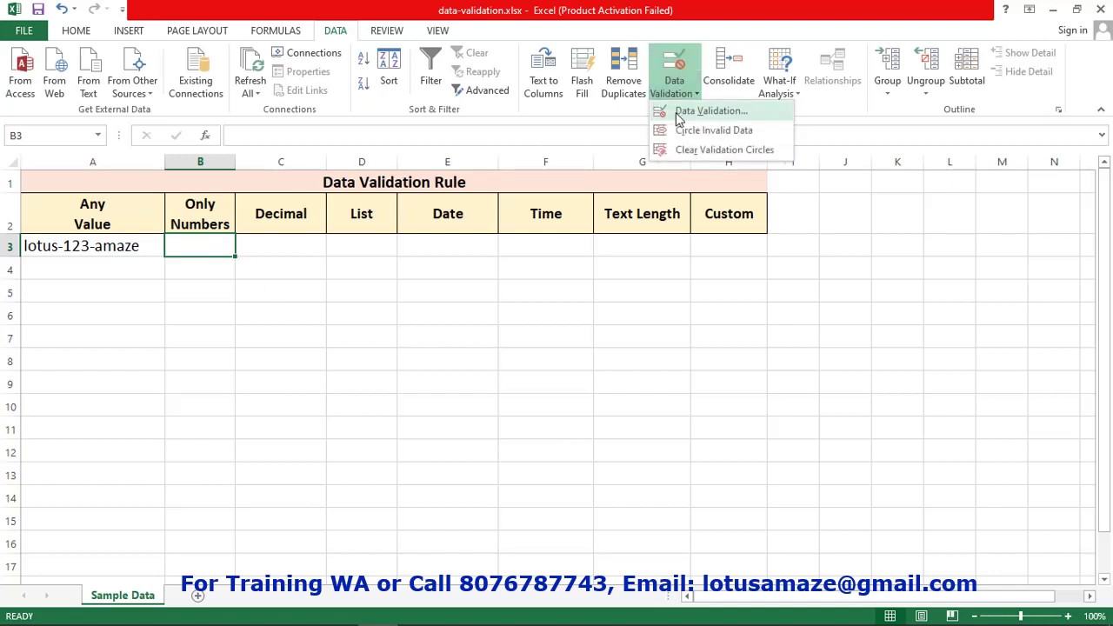
pyautogui.click(675, 111)
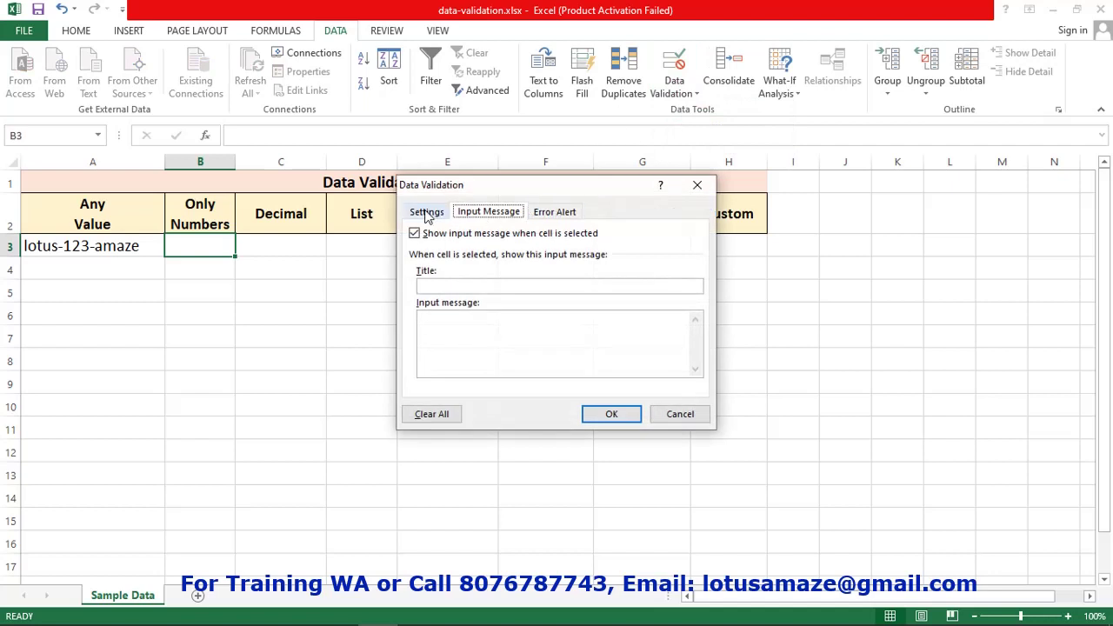
pyautogui.click(554, 213)
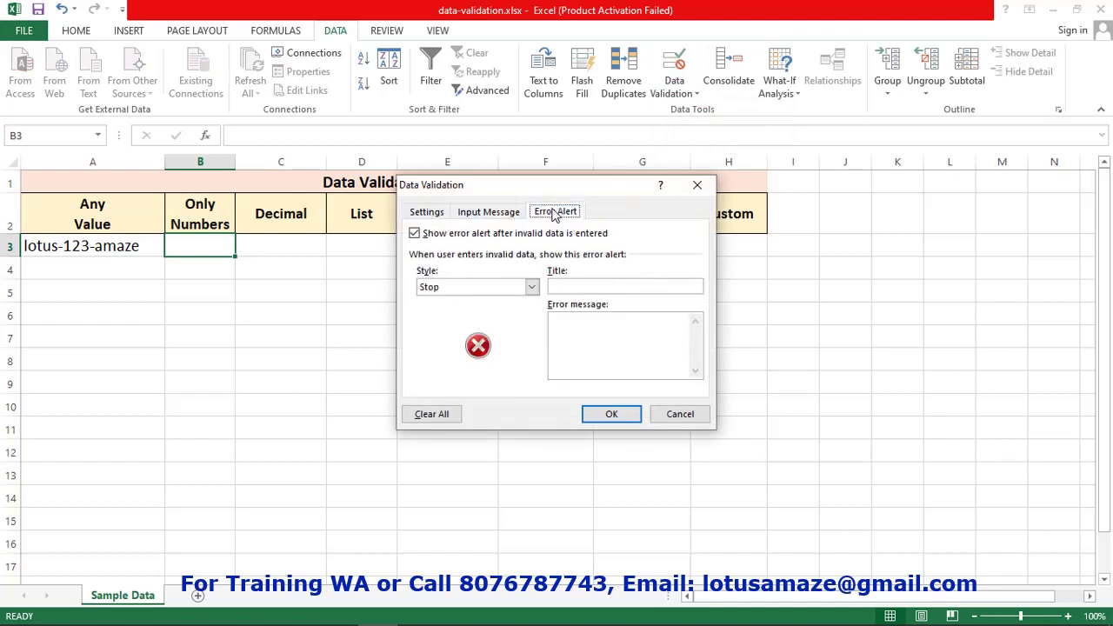
pyautogui.click(489, 212)
pyautogui.click(426, 212)
pyautogui.click(437, 266)
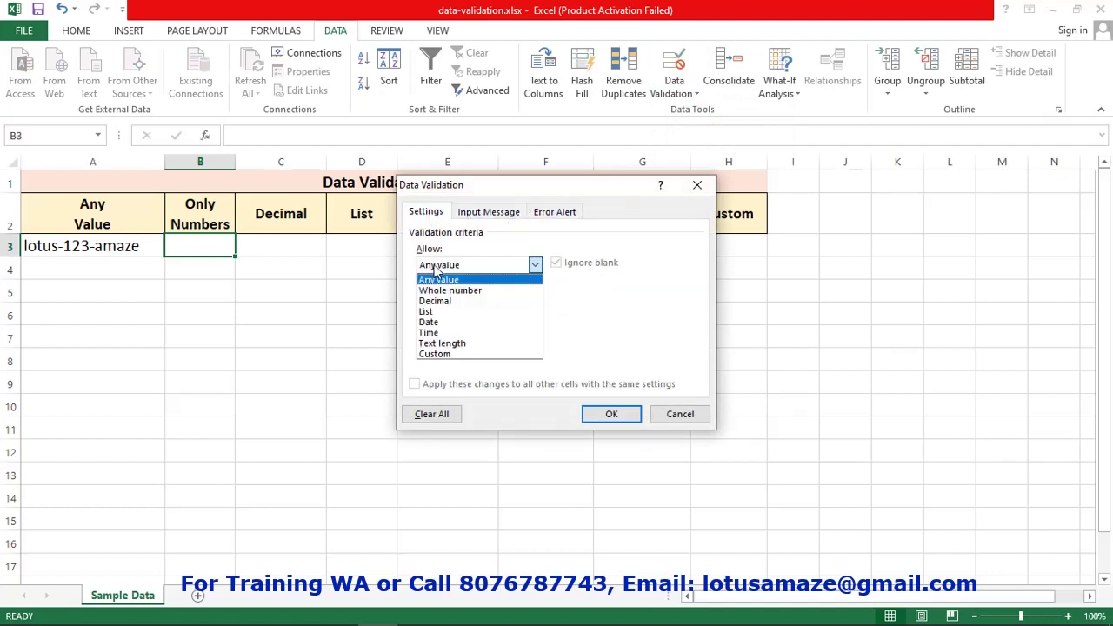
pyautogui.click(448, 291)
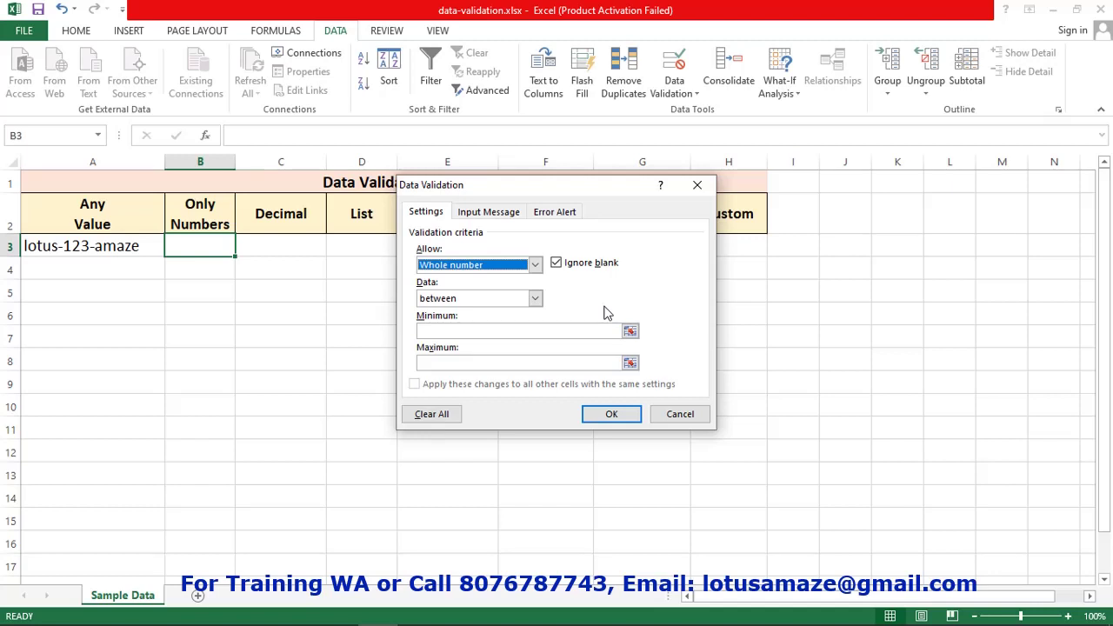
# Limit B3's whole numbers to between a minimum of 5 and a maximum of 10.
pyautogui.click(467, 301)
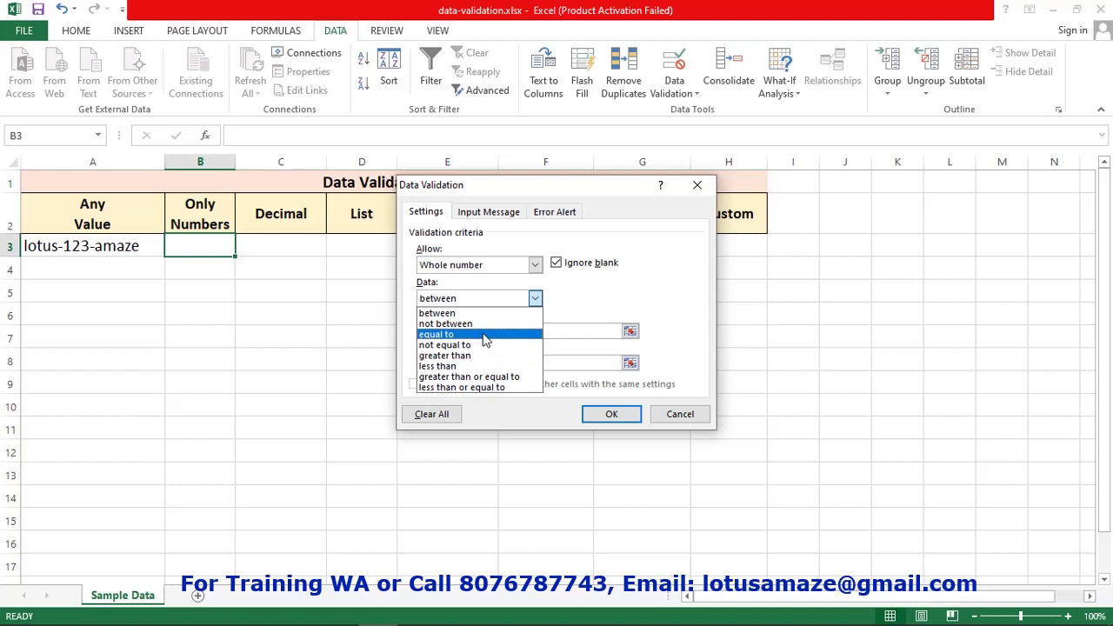
pyautogui.click(467, 296)
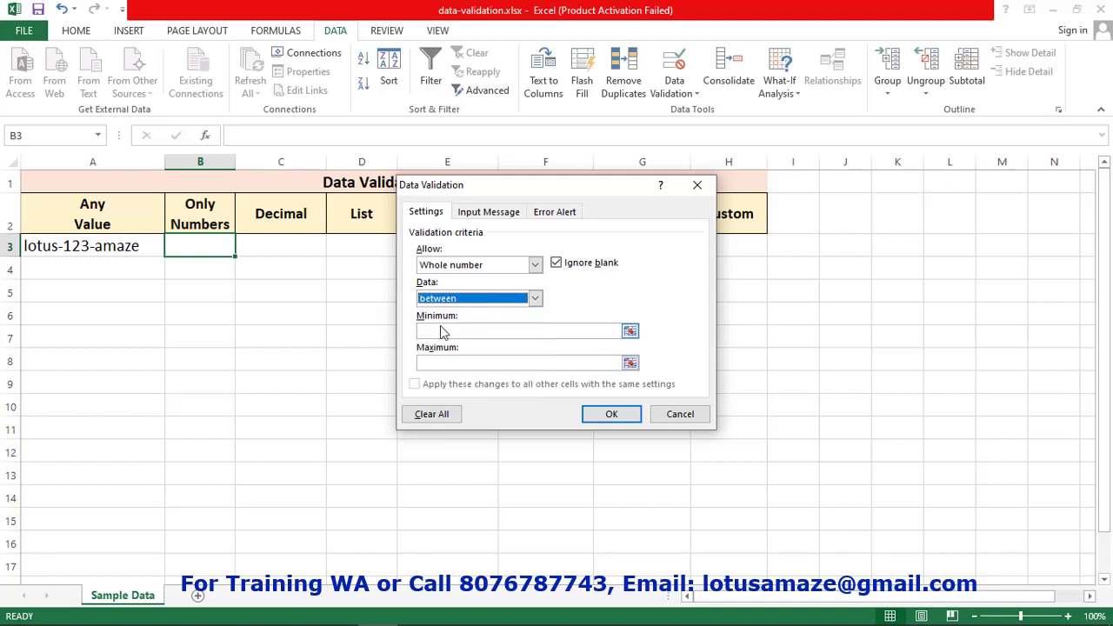
pyautogui.click(442, 330)
pyautogui.write('5')
pyautogui.click(453, 363)
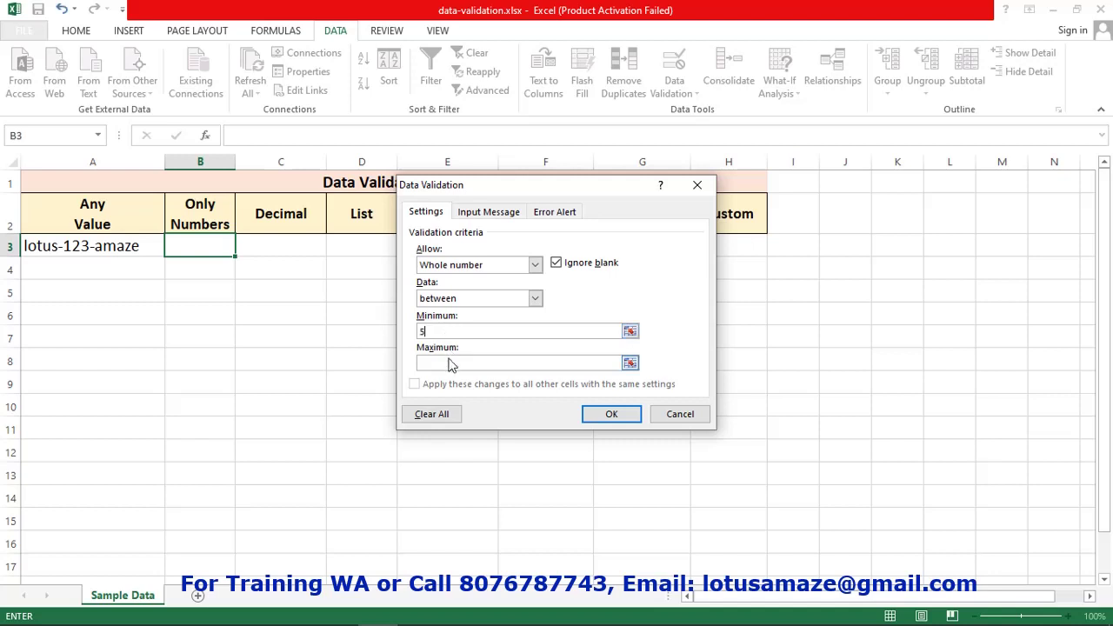
pyautogui.write('10')
pyautogui.click(609, 415)
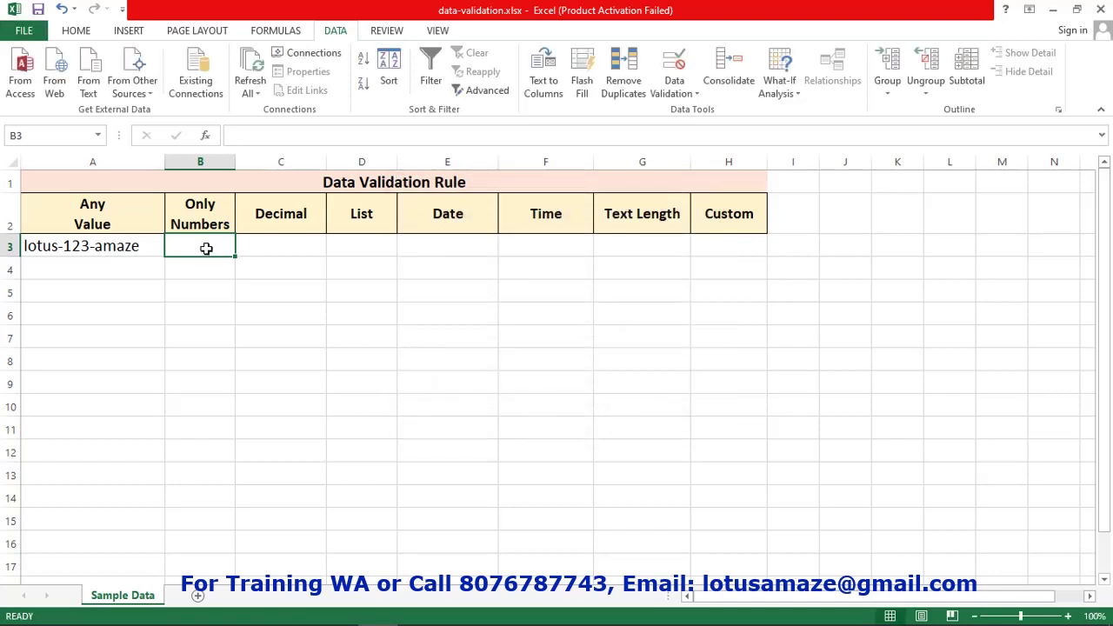
# Test B3's rule: enter 3 to trigger the error, retry with 6, and reselect B3.
pyautogui.write('3')
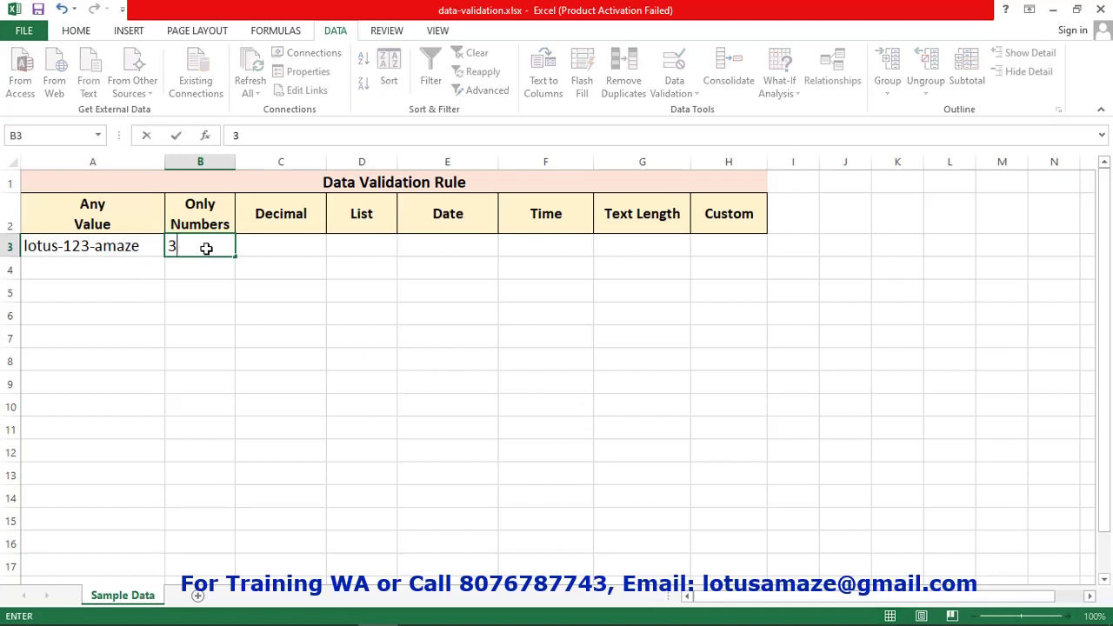
pyautogui.click(298, 248)
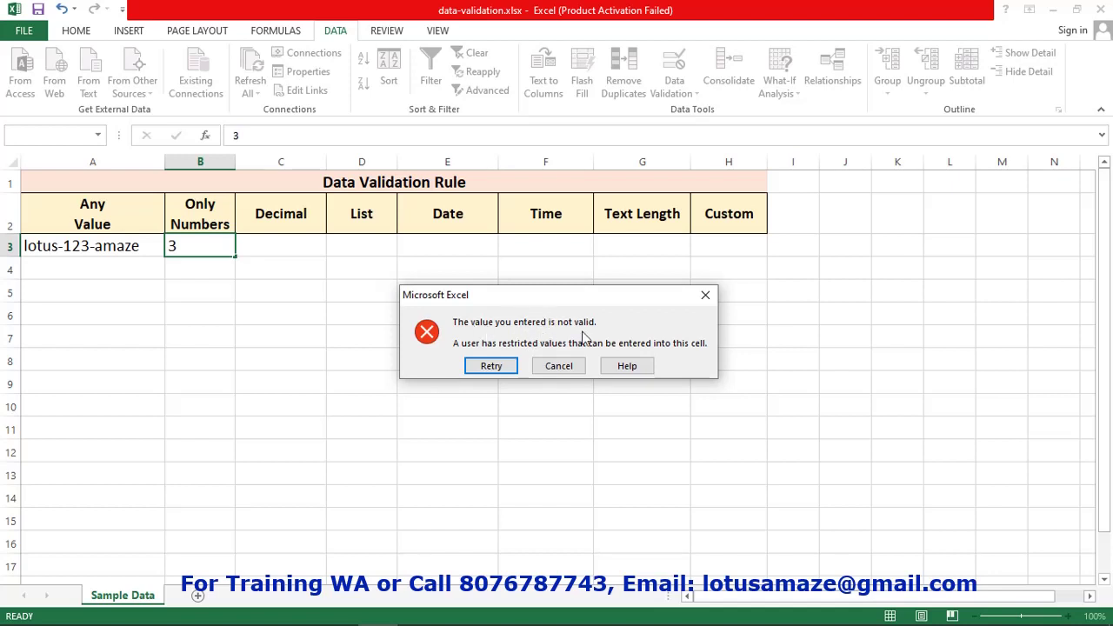
pyautogui.click(492, 366)
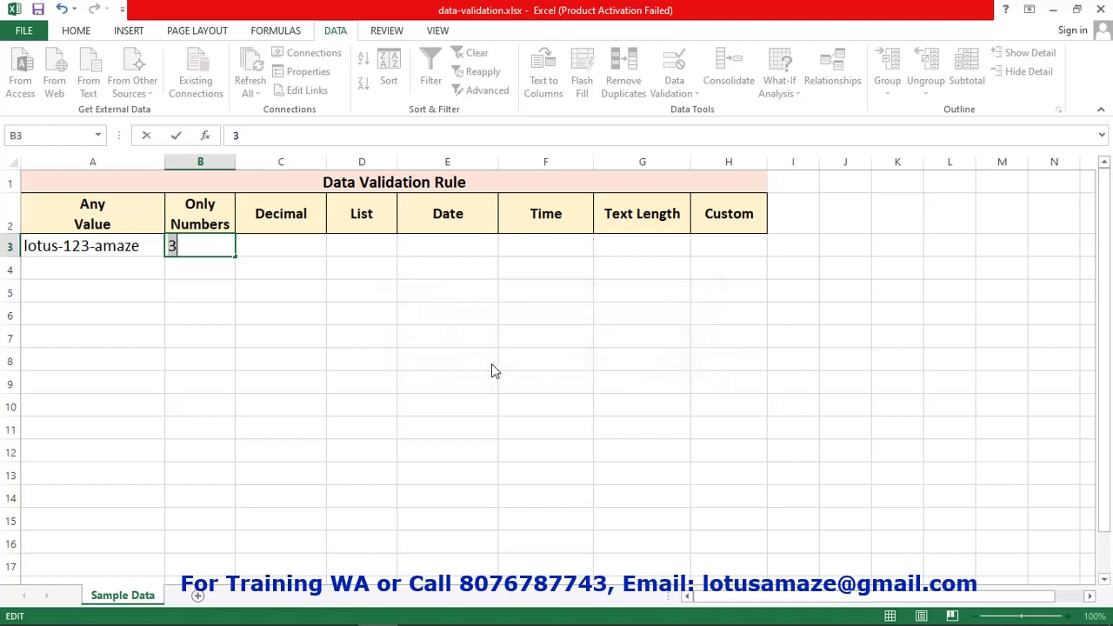
pyautogui.write('6')
pyautogui.click(291, 247)
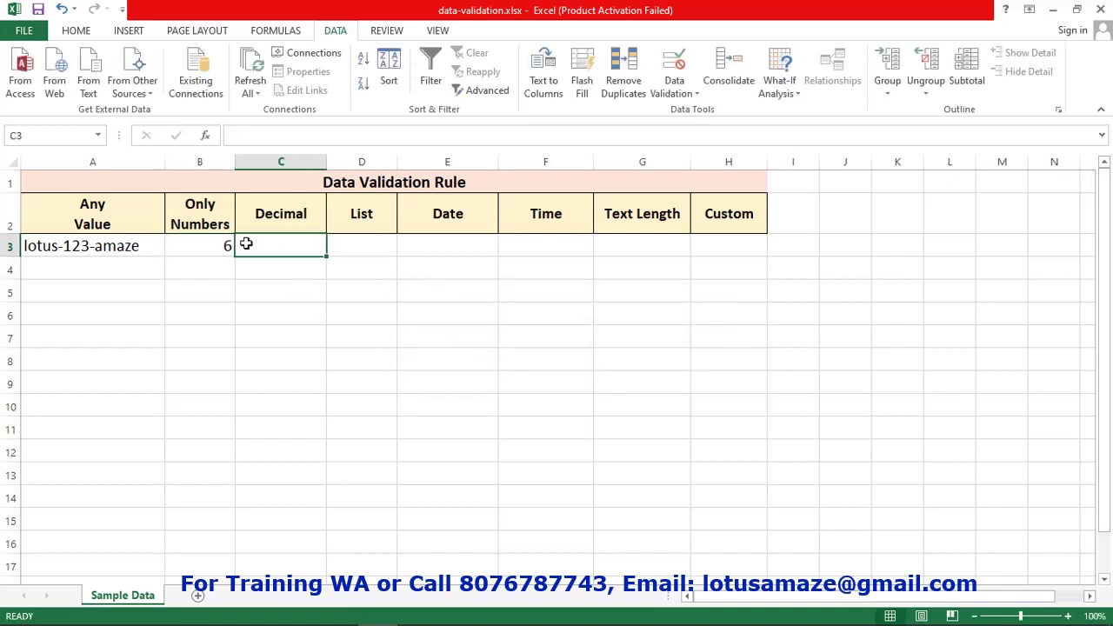
pyautogui.click(183, 244)
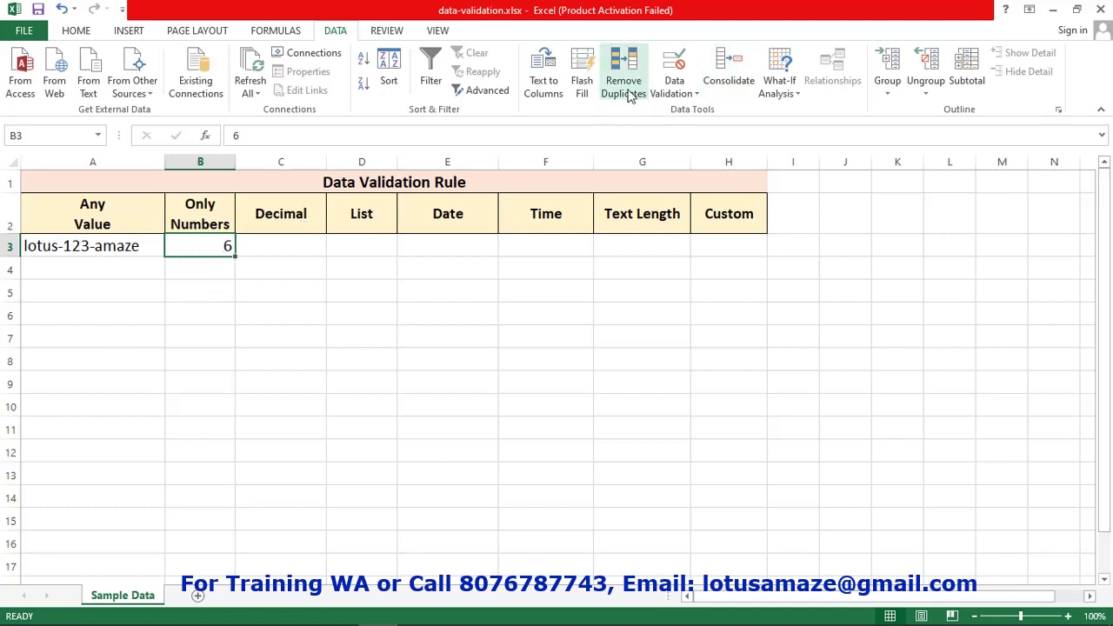
# Give B3 an input message titled 'Number only' reading 'You can enter numbers between 5 and 10'.
pyautogui.click(680, 93)
pyautogui.click(700, 112)
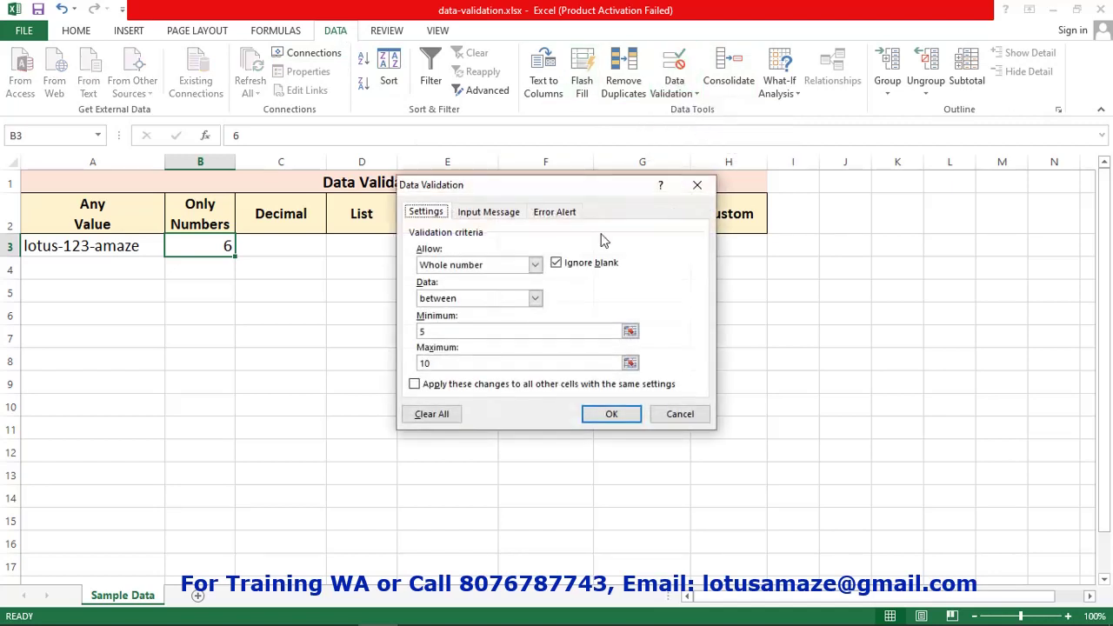
pyautogui.click(510, 215)
pyautogui.click(488, 285)
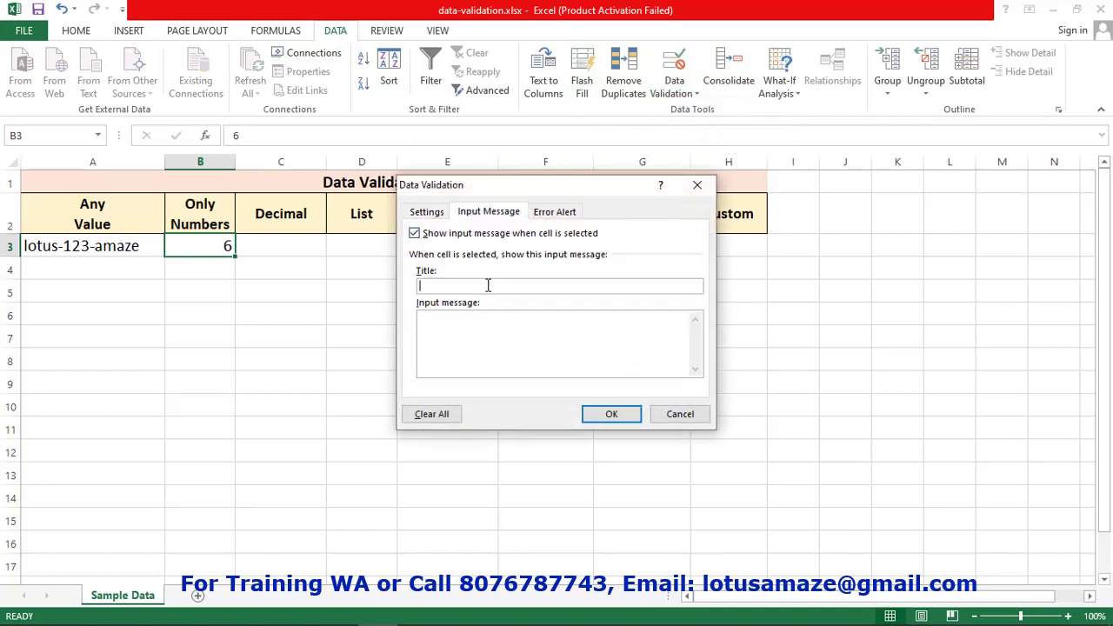
pyautogui.write('Number only')
pyautogui.click(485, 339)
pyautogui.write('You can en')
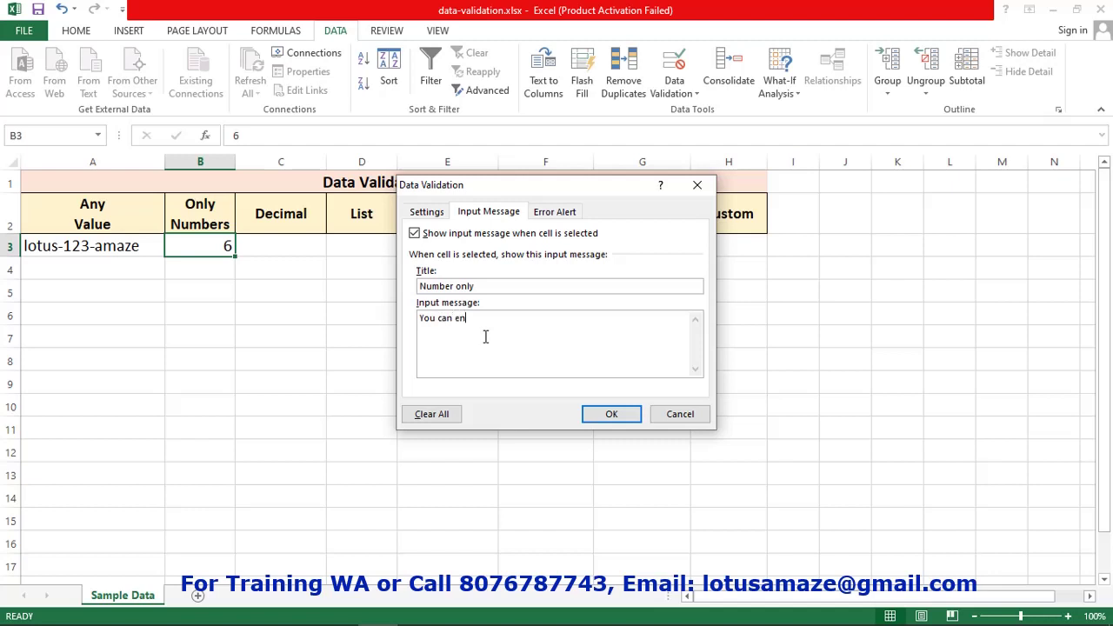
pyautogui.write('ter numbers between 5 and 10')
pyautogui.press('Return')
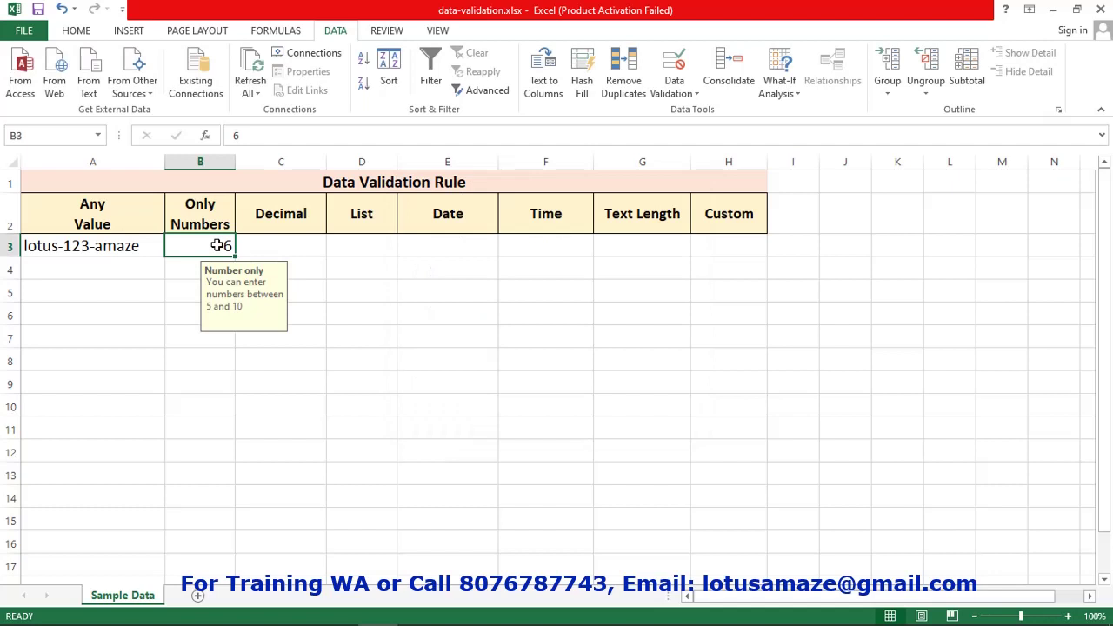